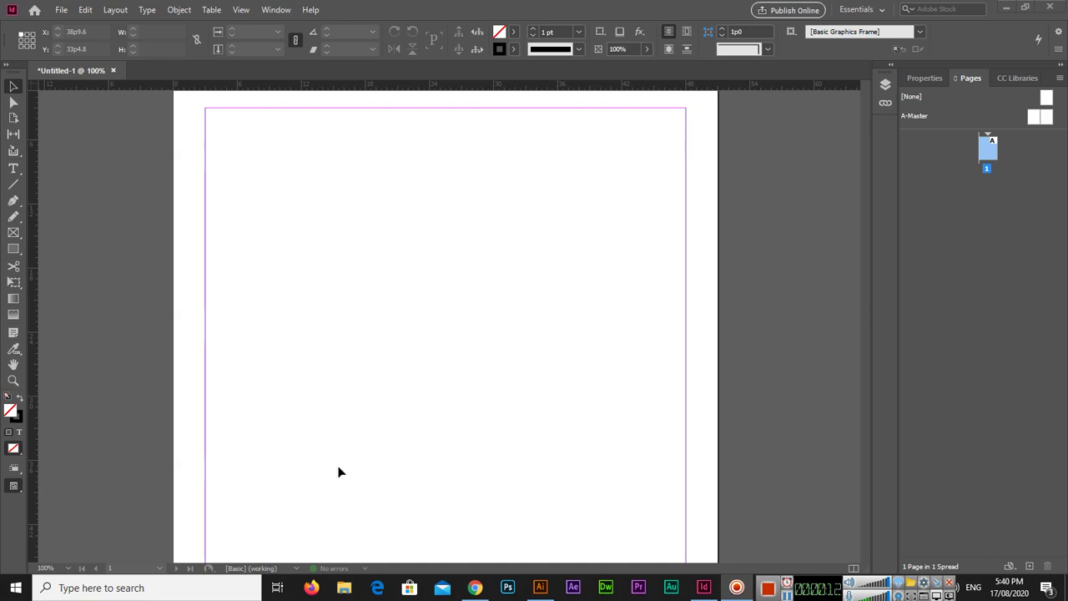
# Step: Draw a rectangle frame about 20p3.6 by 9p9.6 and fill it with yellow (C=0 M=0 Y=100 K=0)
pyautogui.rightClick(14, 254)
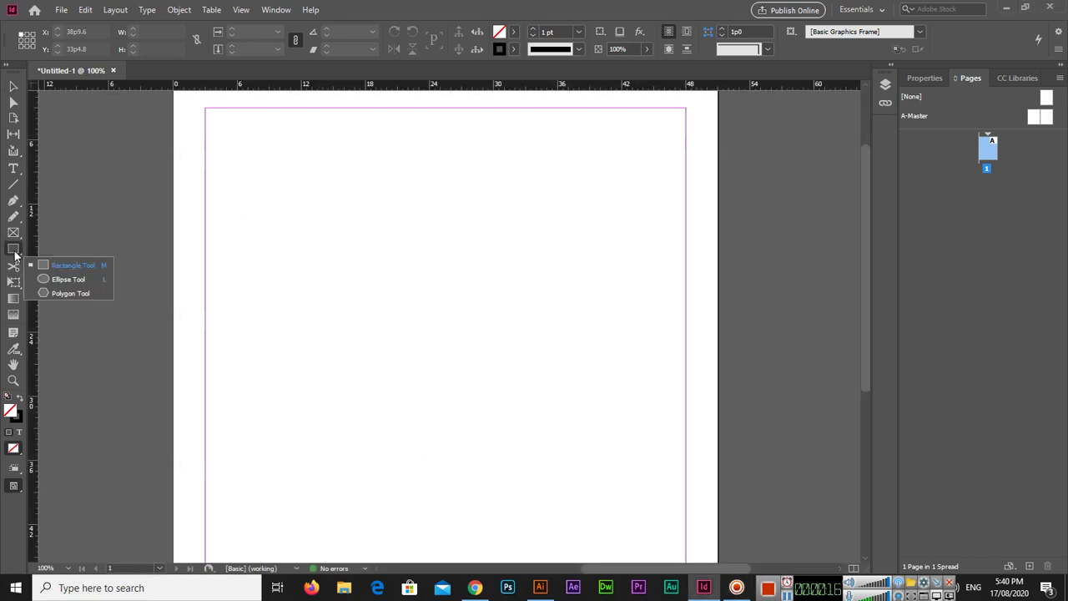
pyautogui.click(91, 271)
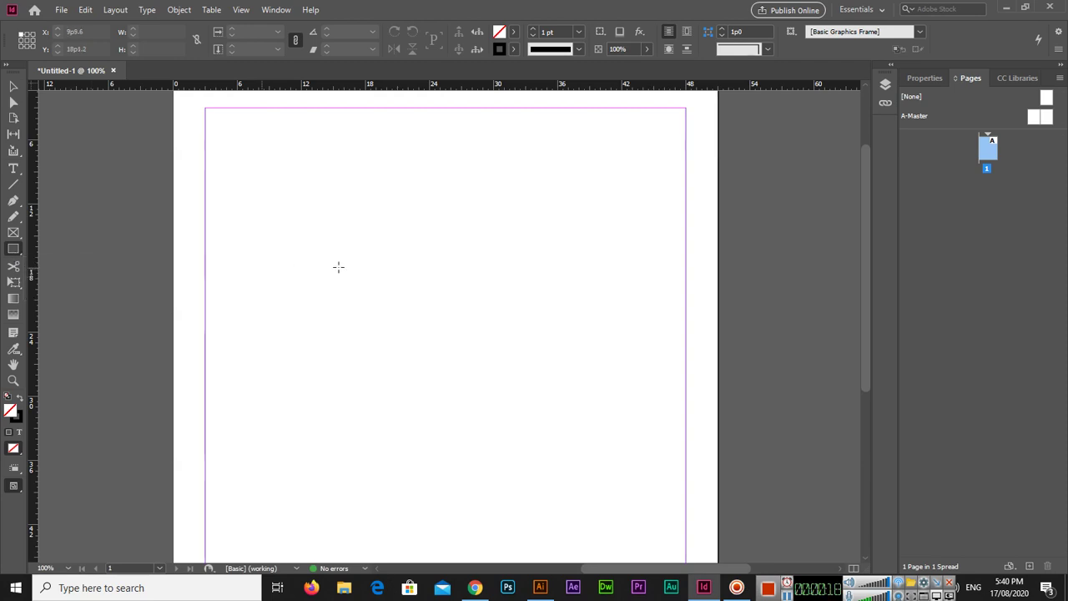
pyautogui.moveTo(302, 248); pyautogui.dragTo(519, 352)
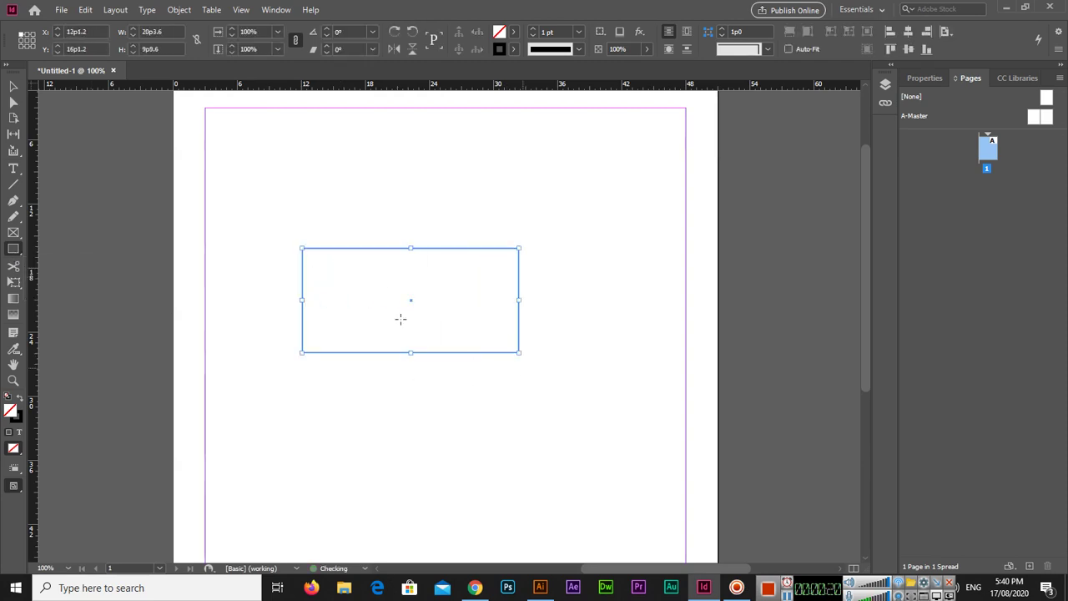
pyautogui.click(513, 32)
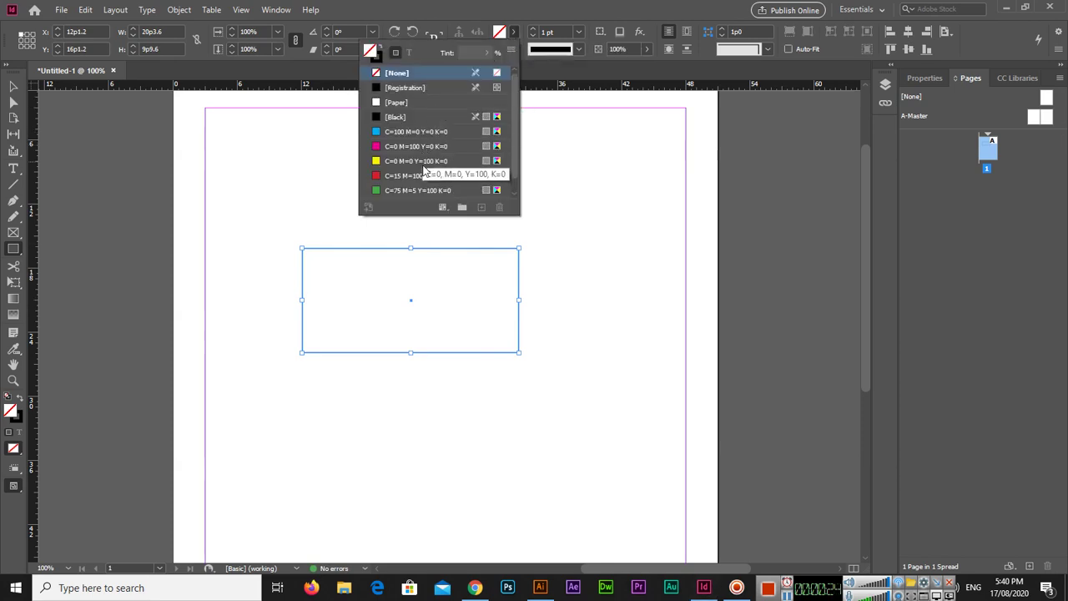
pyautogui.click(421, 161)
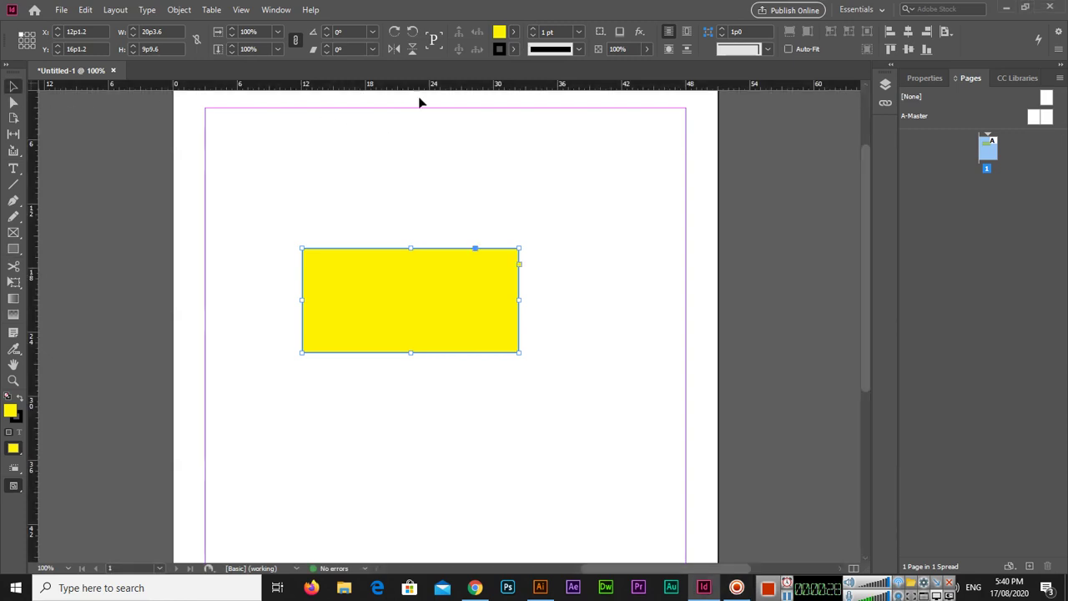
pyautogui.click(514, 49)
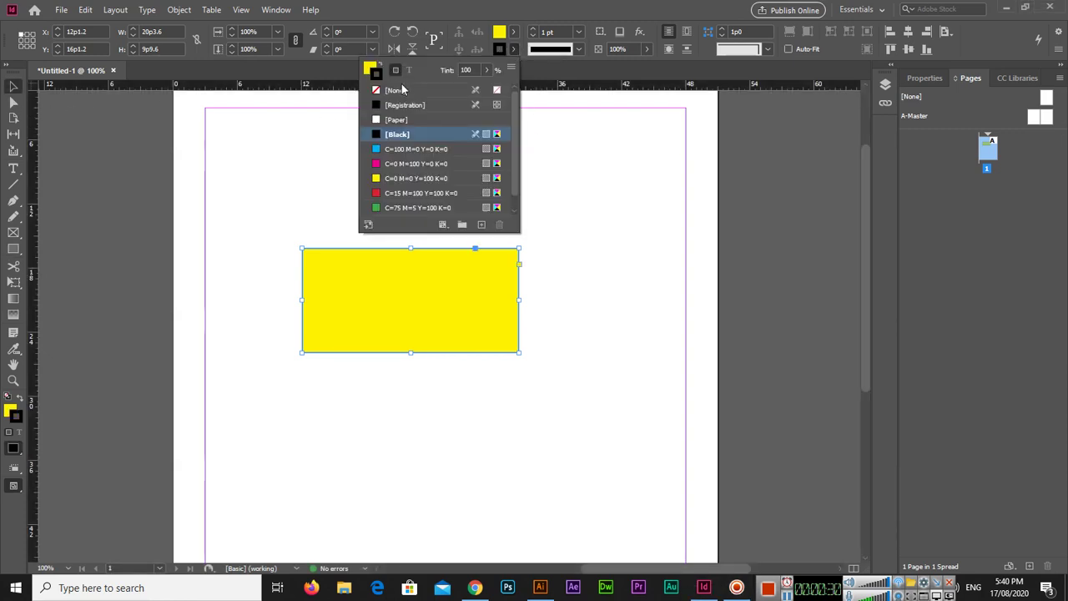
# Step: Set the rectangle's stroke to [None], nudge it right, and bring up its Drop Shadow settings
pyautogui.click(397, 90)
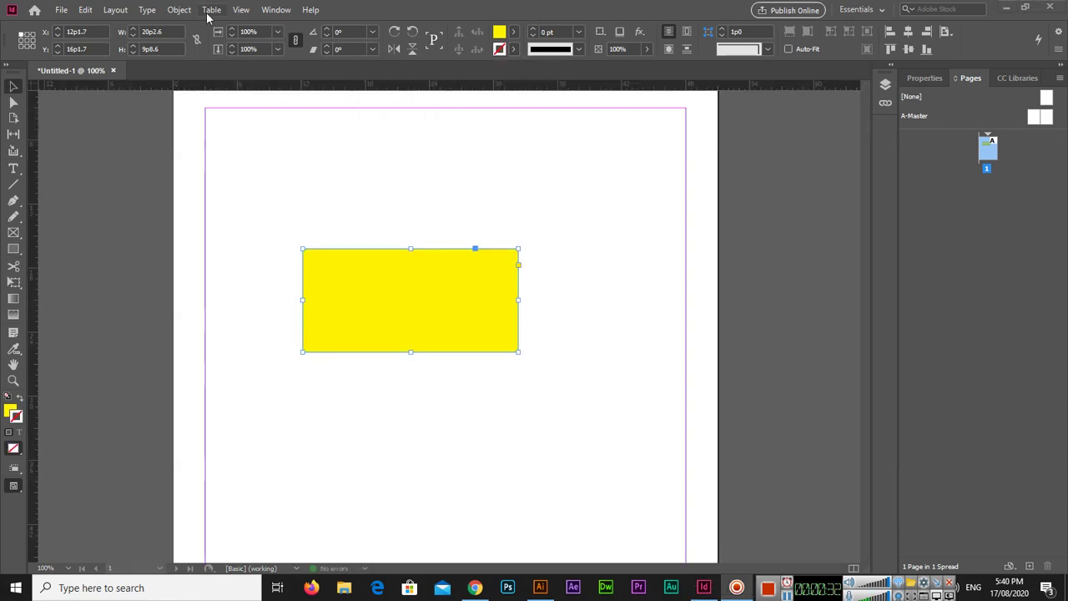
pyautogui.moveTo(374, 290); pyautogui.dragTo(418, 294)
pyautogui.click(179, 11)
pyautogui.moveTo(251, 284)
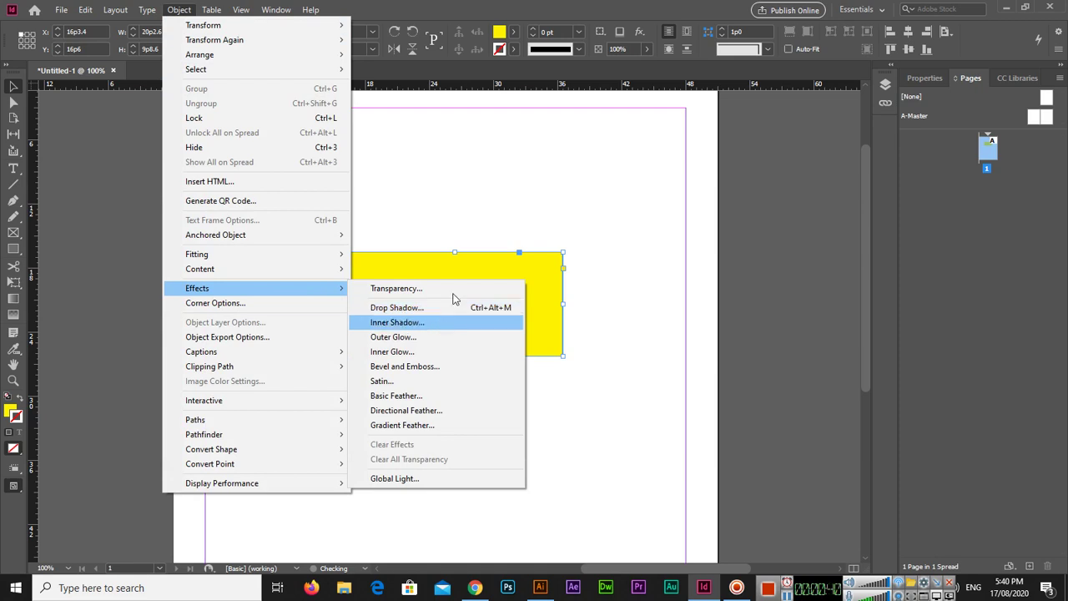
pyautogui.click(474, 6)
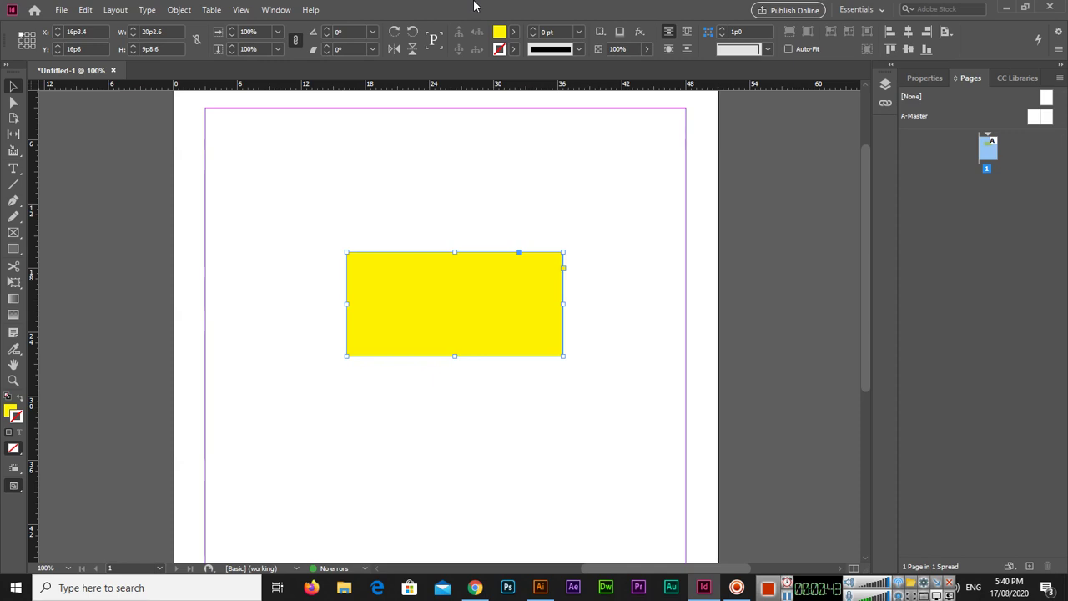
pyautogui.hotkey('ctrl', 'alt', 'm')
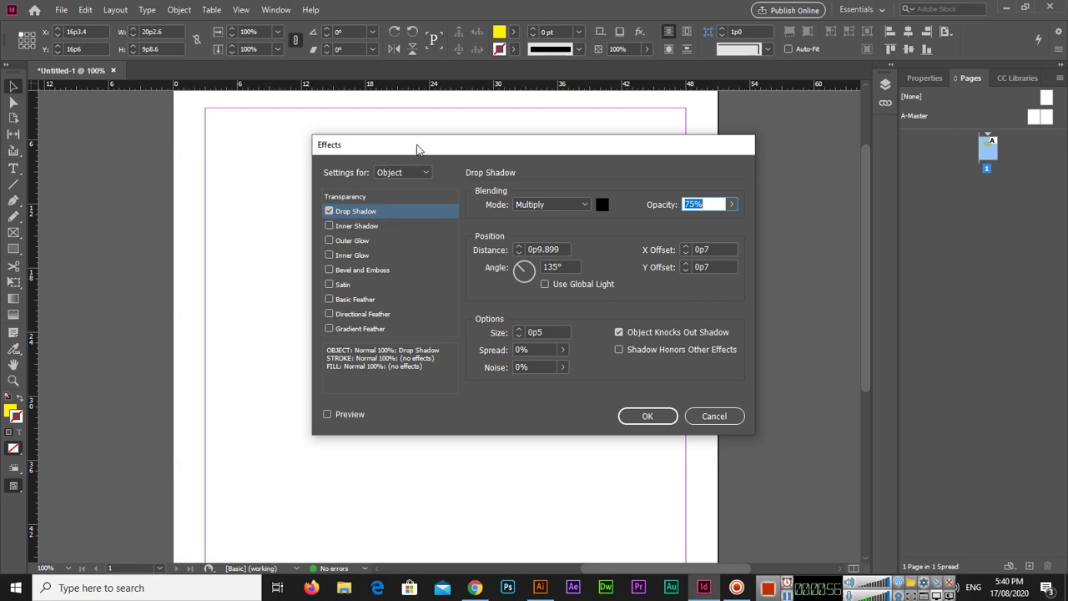
# Step: Move the Effects dialog aside, toggle Drop Shadow off and back on, and turn on Preview
pyautogui.moveTo(417, 148); pyautogui.dragTo(640, 147)
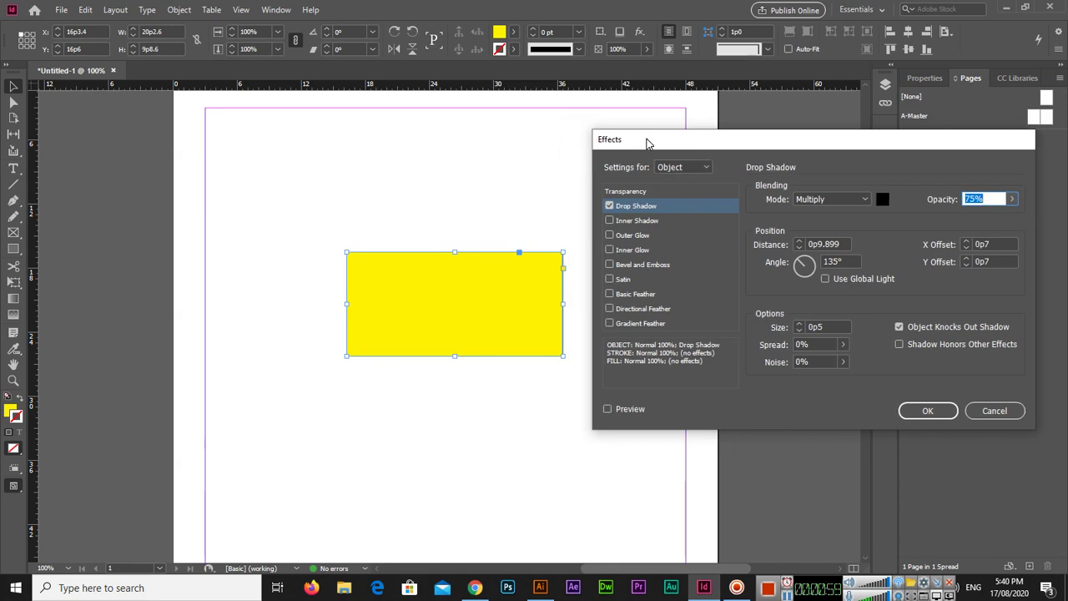
pyautogui.click(609, 207)
pyautogui.click(610, 206)
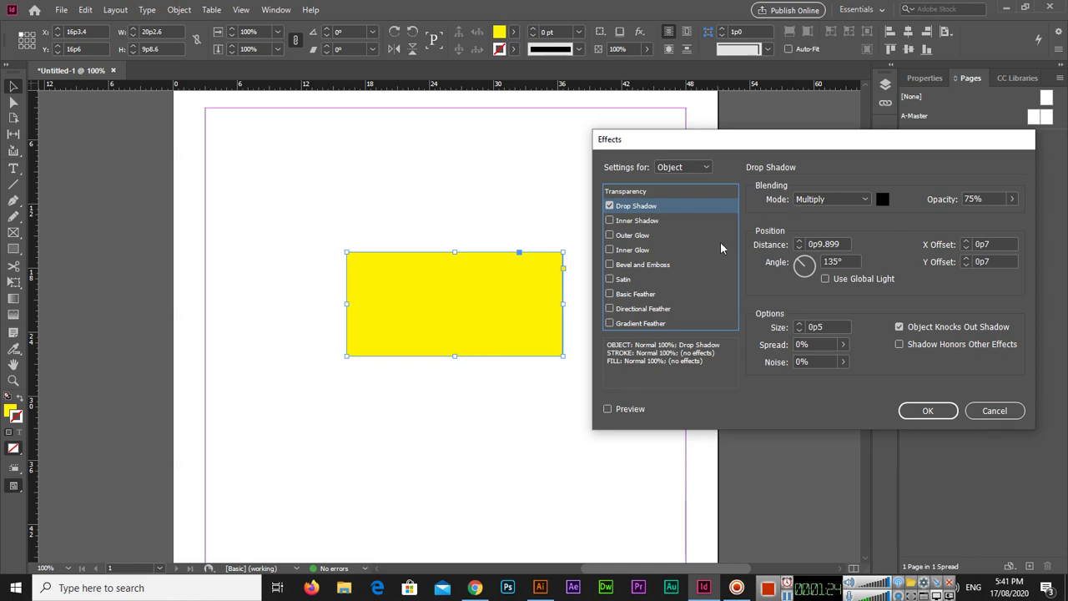
pyautogui.click(608, 409)
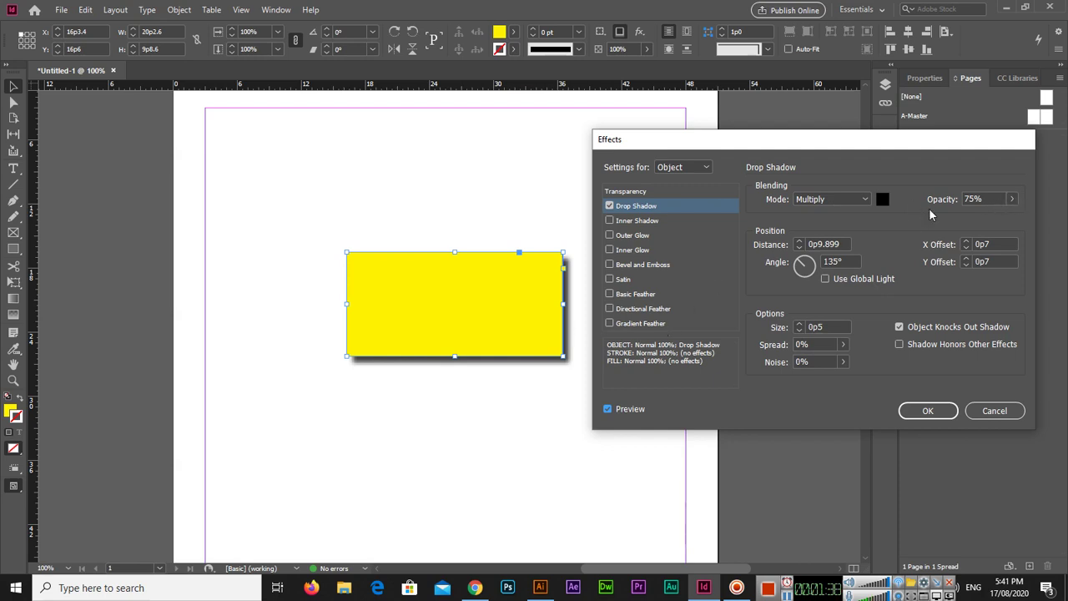
# Step: Lower the drop shadow opacity to 54% and raise its distance to 1p3
pyautogui.click(1014, 200)
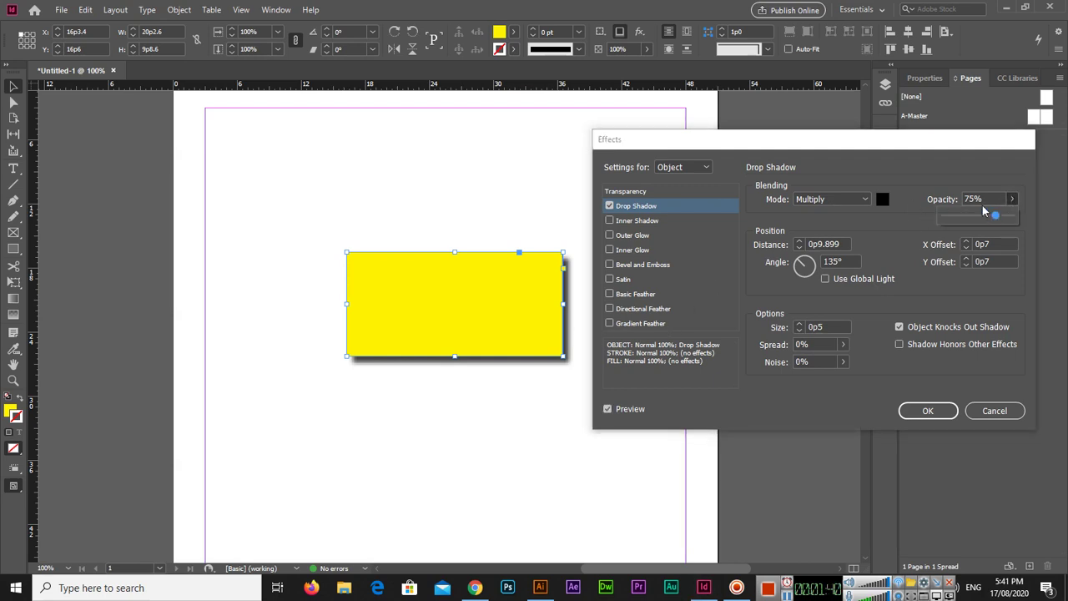
pyautogui.moveTo(1003, 221); pyautogui.dragTo(976, 218)
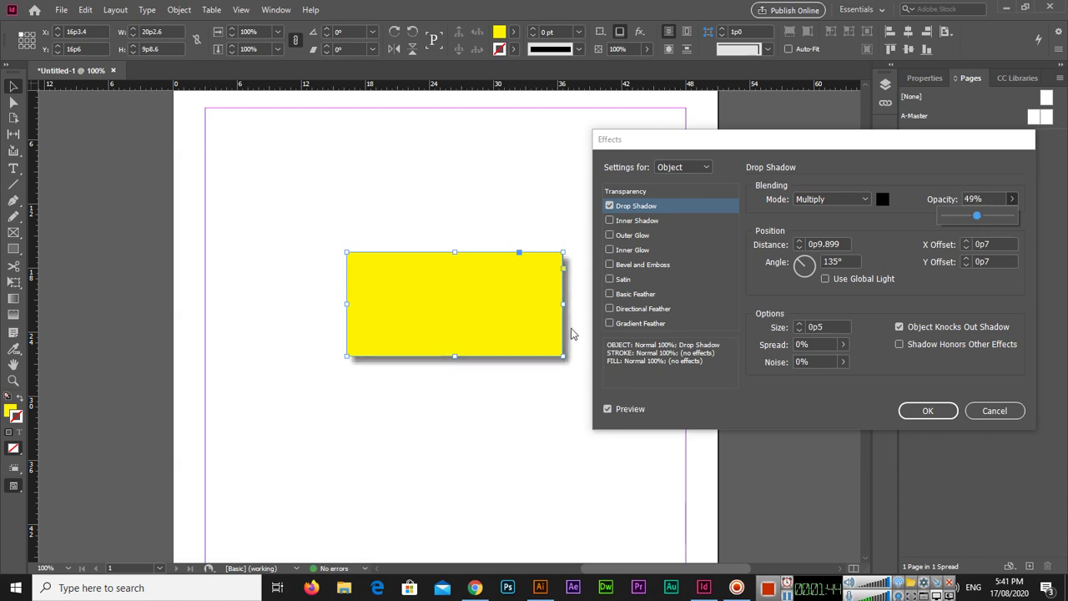
pyautogui.moveTo(976, 217)
pyautogui.mouseDown()
pyautogui.moveTo(967, 218)
pyautogui.moveTo(980, 219)
pyautogui.mouseUp()
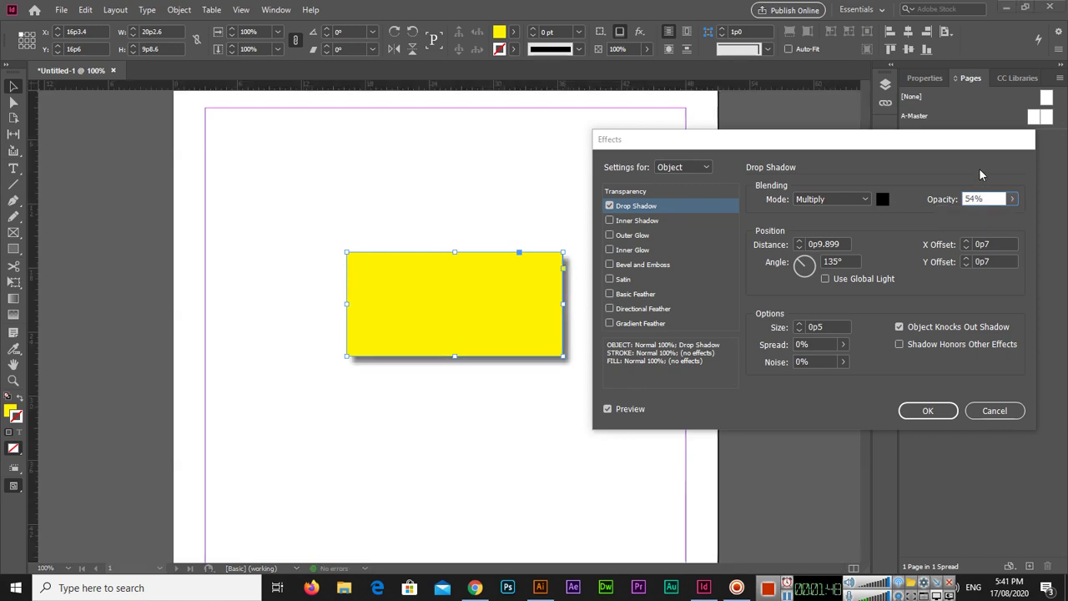
pyautogui.click(799, 241)
# Step: Set the drop shadow distance to 1p0 and its angle to 131°
pyautogui.click(798, 241)
pyautogui.click(799, 241)
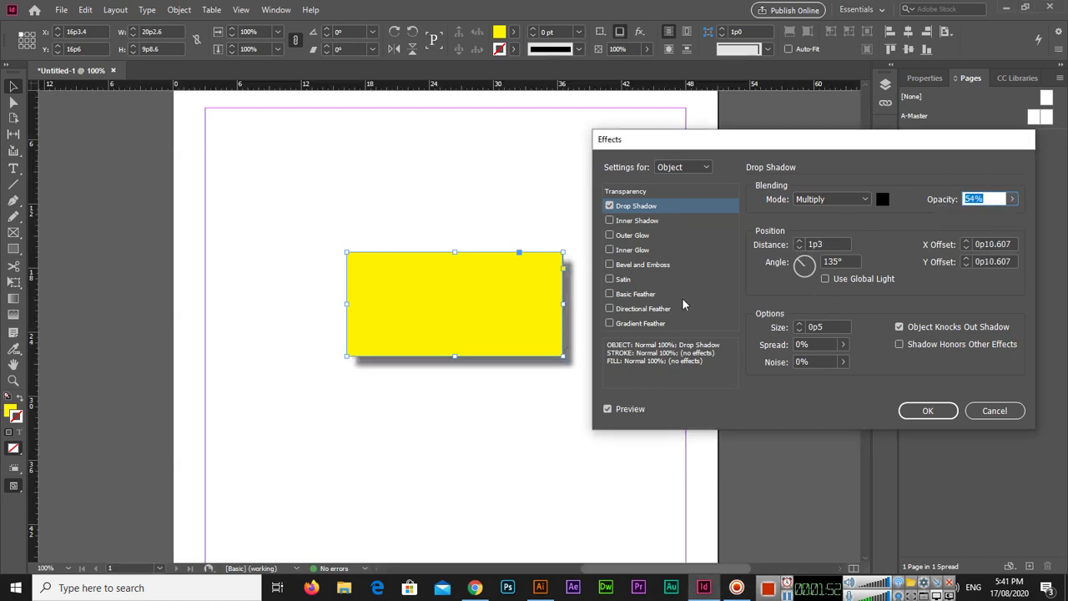
pyautogui.click(799, 242)
pyautogui.click(799, 241)
pyautogui.click(798, 248)
pyautogui.click(799, 248)
pyautogui.click(798, 248)
pyautogui.click(798, 248)
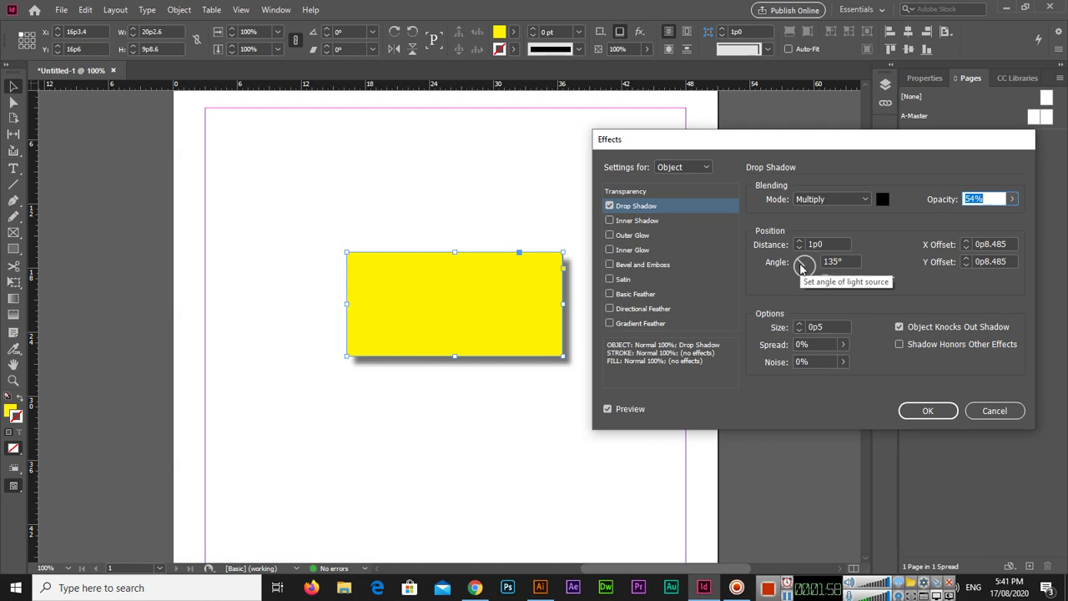
pyautogui.moveTo(801, 265)
pyautogui.mouseDown()
pyautogui.moveTo(814, 280)
pyautogui.moveTo(793, 257)
pyautogui.moveTo(806, 268)
pyautogui.mouseUp()
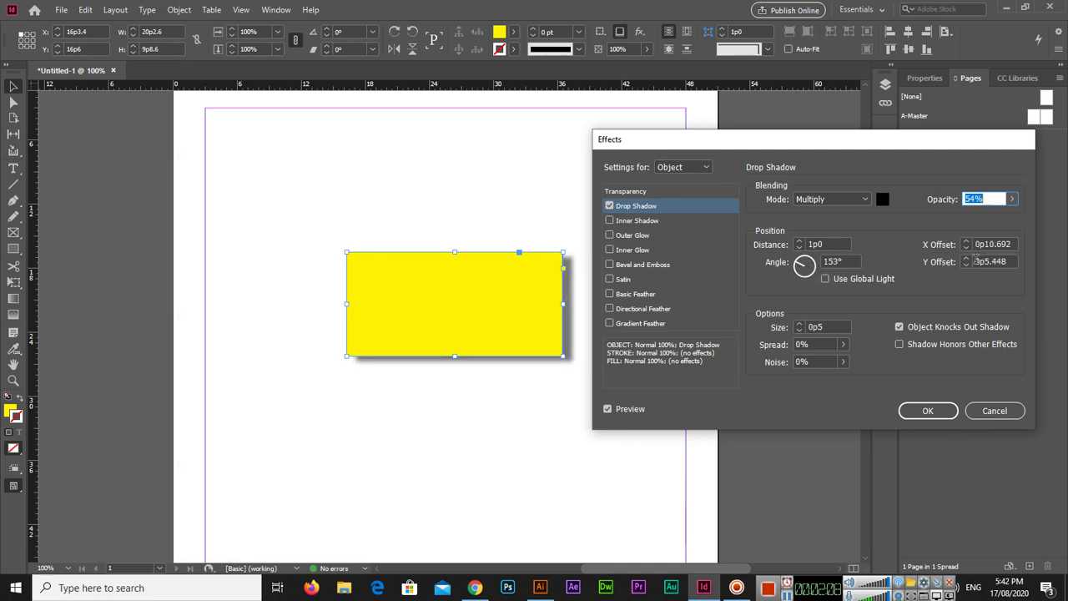
pyautogui.moveTo(794, 268); pyautogui.dragTo(802, 267)
# Step: Increase the drop shadow size to 1p2
pyautogui.click(801, 325)
pyautogui.click(802, 324)
pyautogui.click(801, 325)
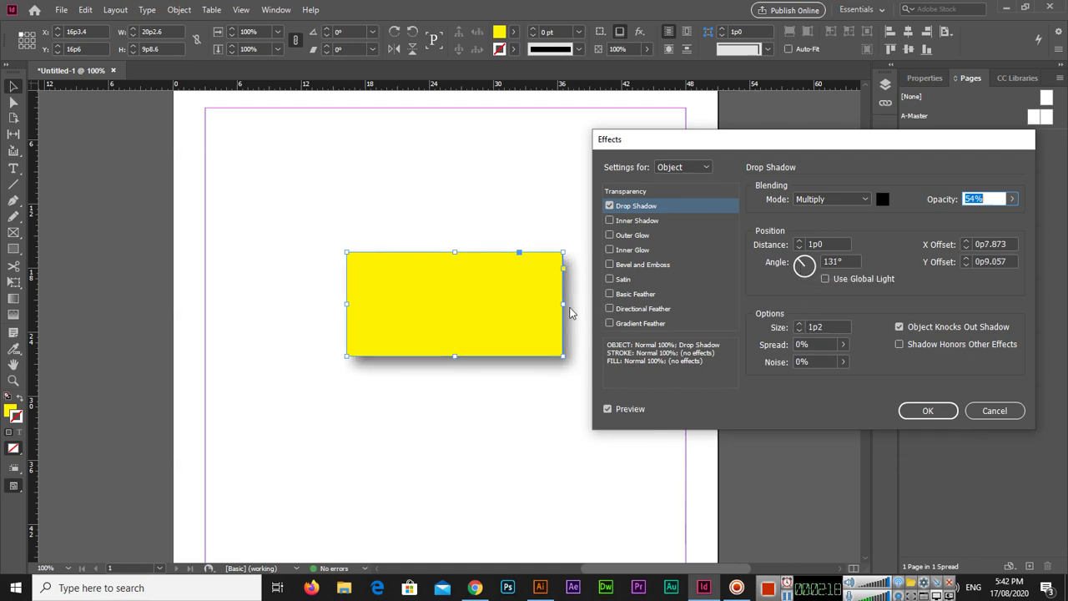
pyautogui.click(842, 346)
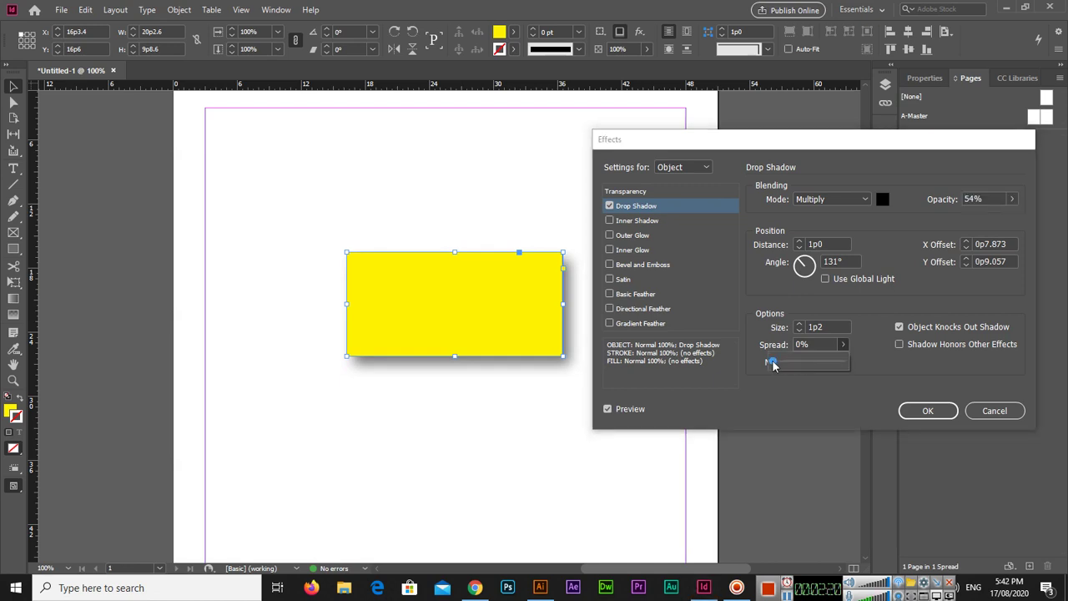
# Step: Set shadow spread to 24%, keep noise at 0%, and confirm the Effects dialog
pyautogui.moveTo(775, 363); pyautogui.dragTo(796, 365)
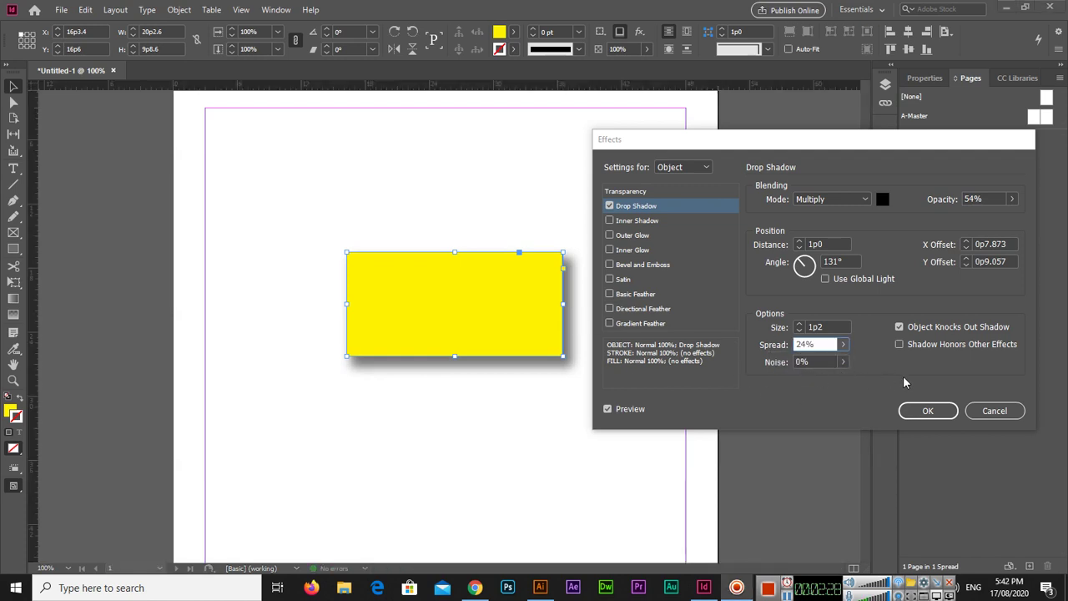
pyautogui.click(843, 361)
pyautogui.moveTo(773, 381)
pyautogui.mouseDown()
pyautogui.moveTo(789, 382)
pyautogui.moveTo(773, 384)
pyautogui.mouseUp()
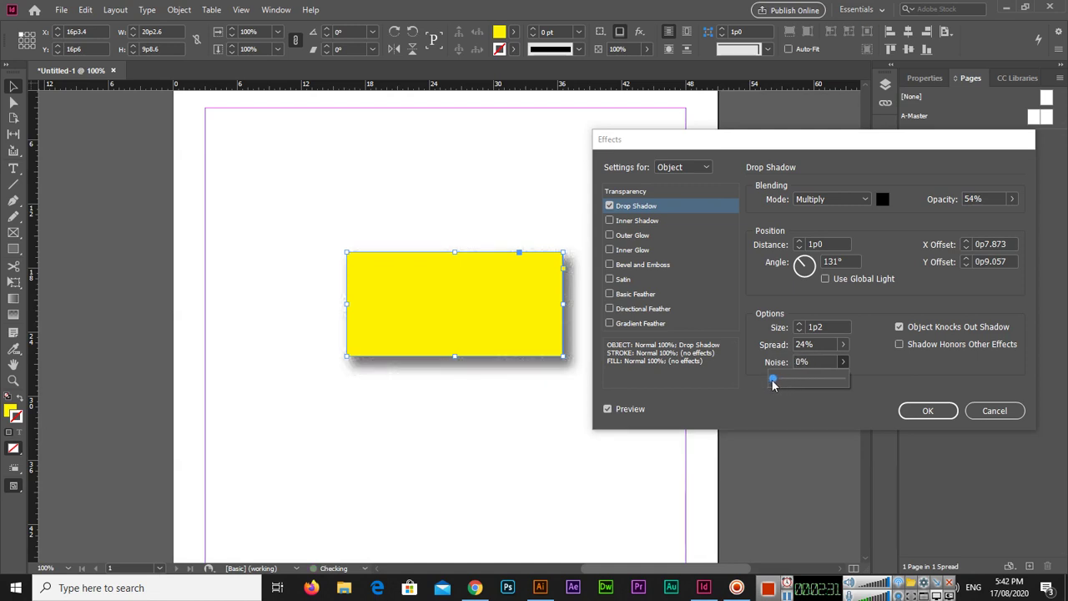
pyautogui.click(884, 359)
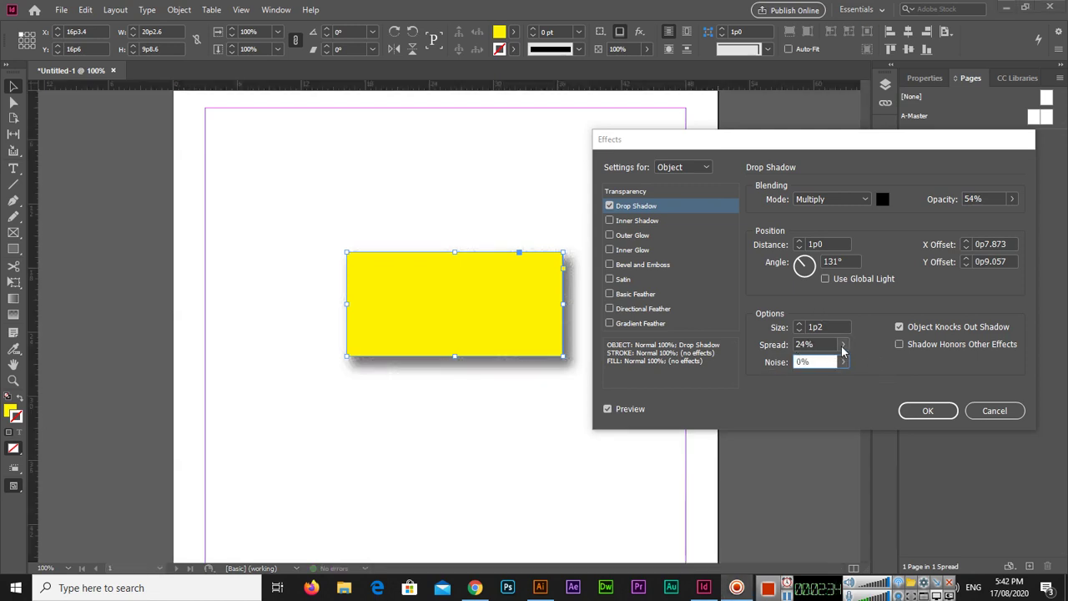
pyautogui.click(928, 413)
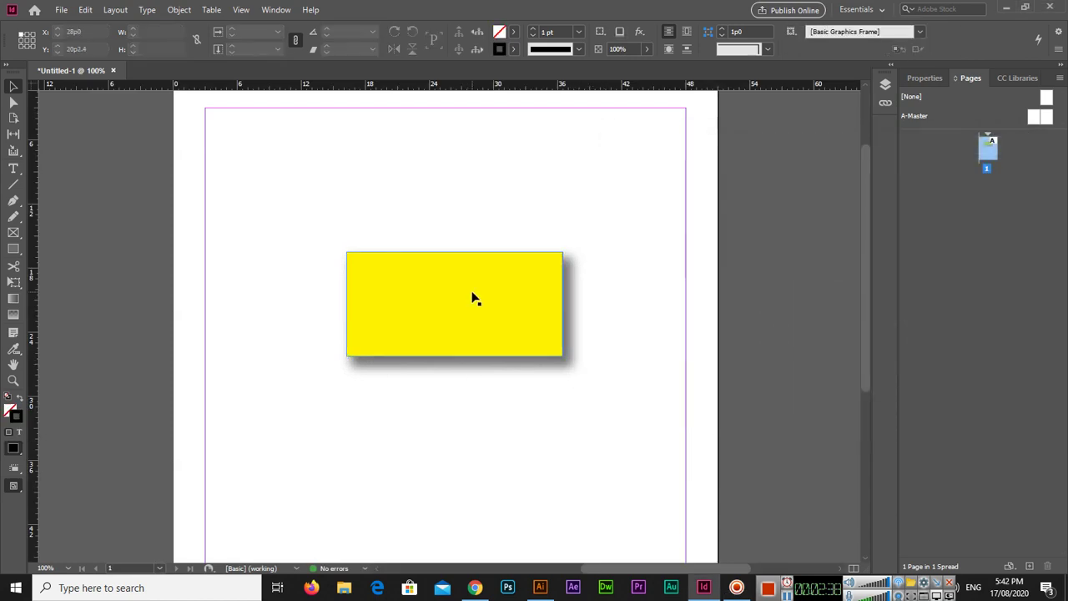
# Step: Reopen the rectangle's Drop Shadow settings through Object > Effects, toggling the shadow off and on
pyautogui.click(179, 9)
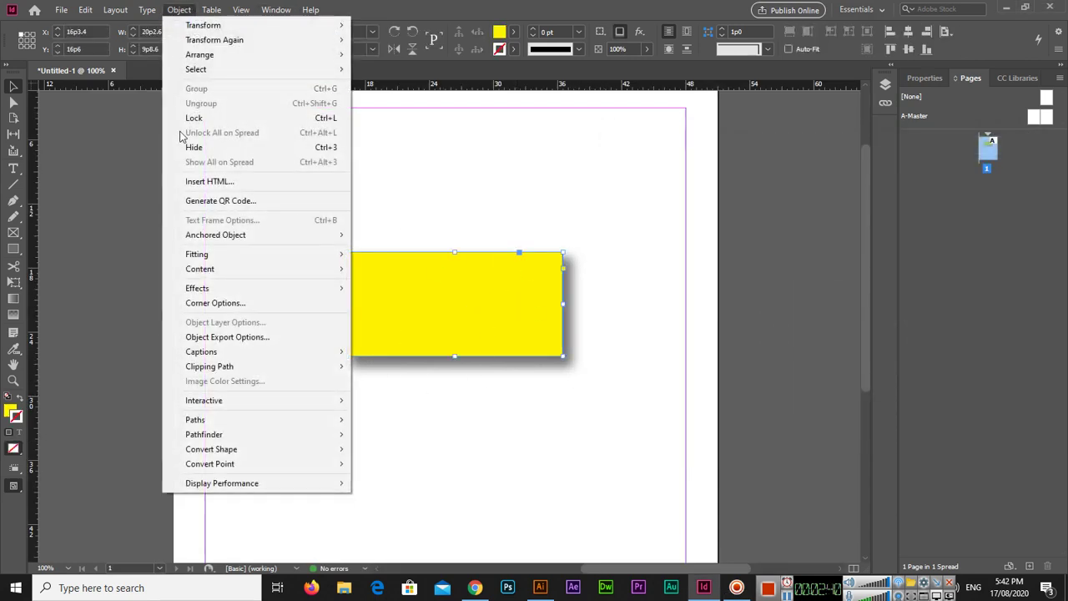
pyautogui.moveTo(278, 290)
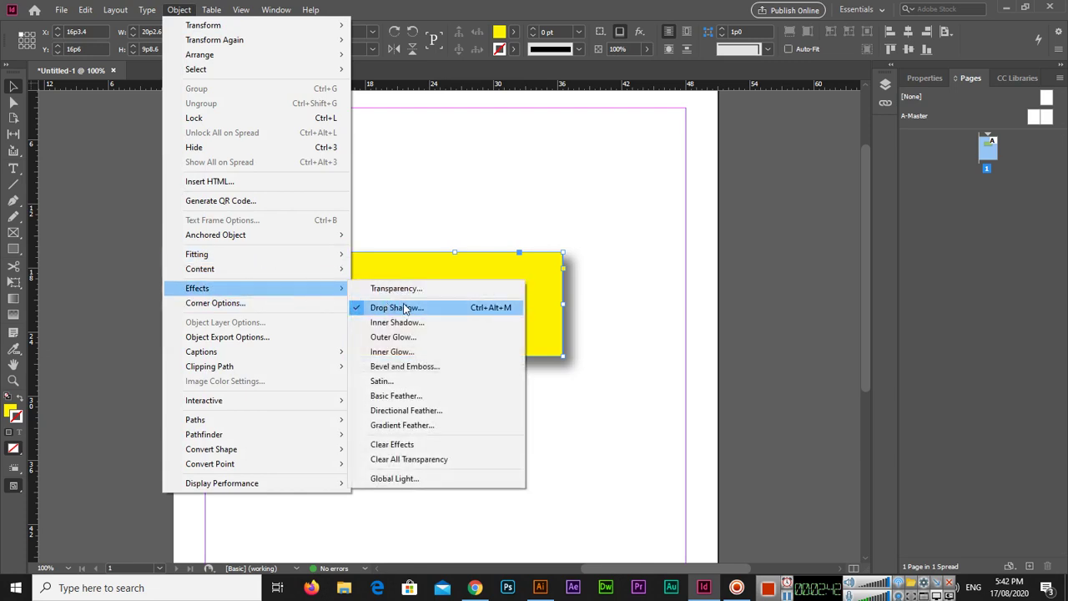
pyautogui.click(412, 308)
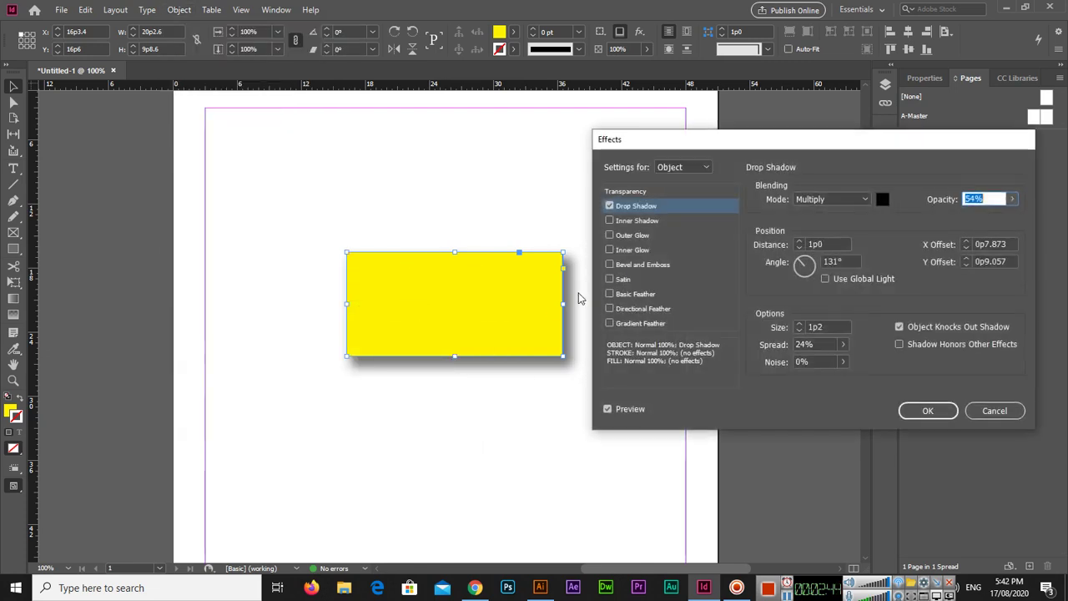
pyautogui.click(612, 208)
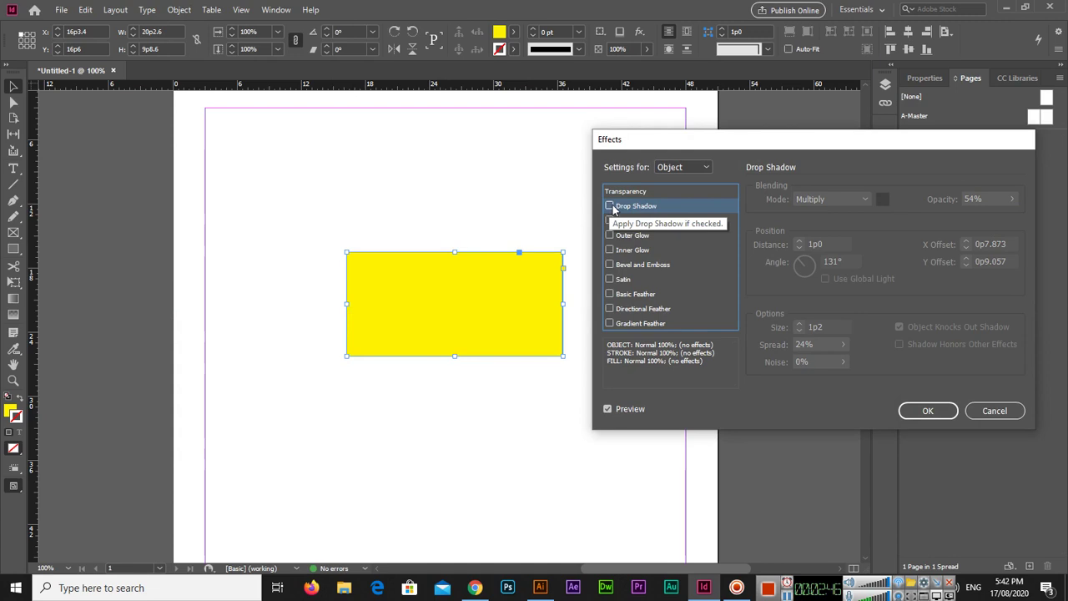
pyautogui.click(610, 207)
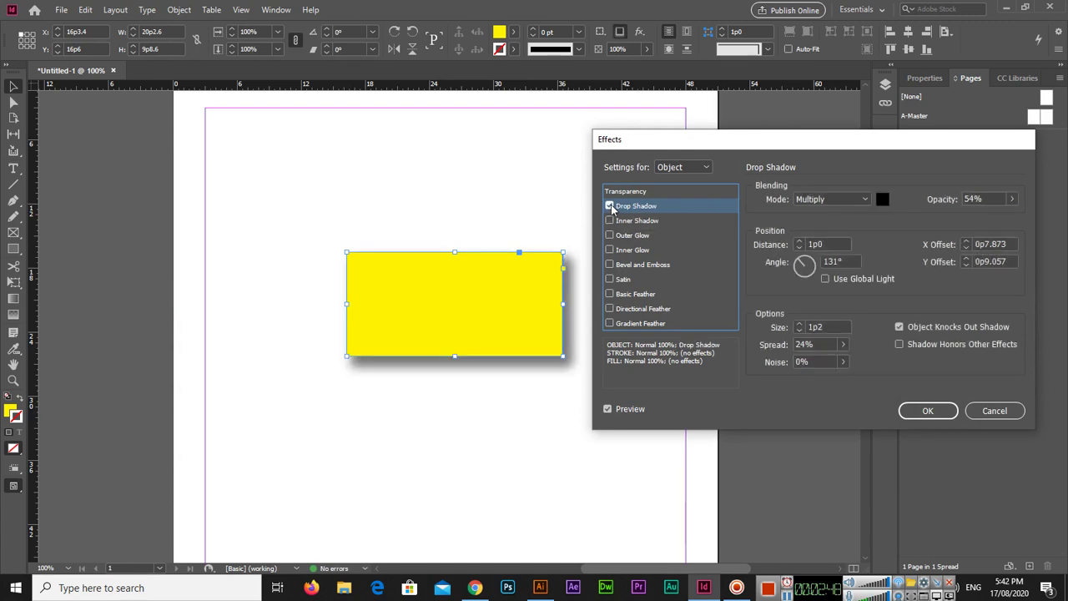
# Step: Change the shadow colour to red (C=15 M=100 Y=100 K=0), apply it, and deselect
pyautogui.click(882, 200)
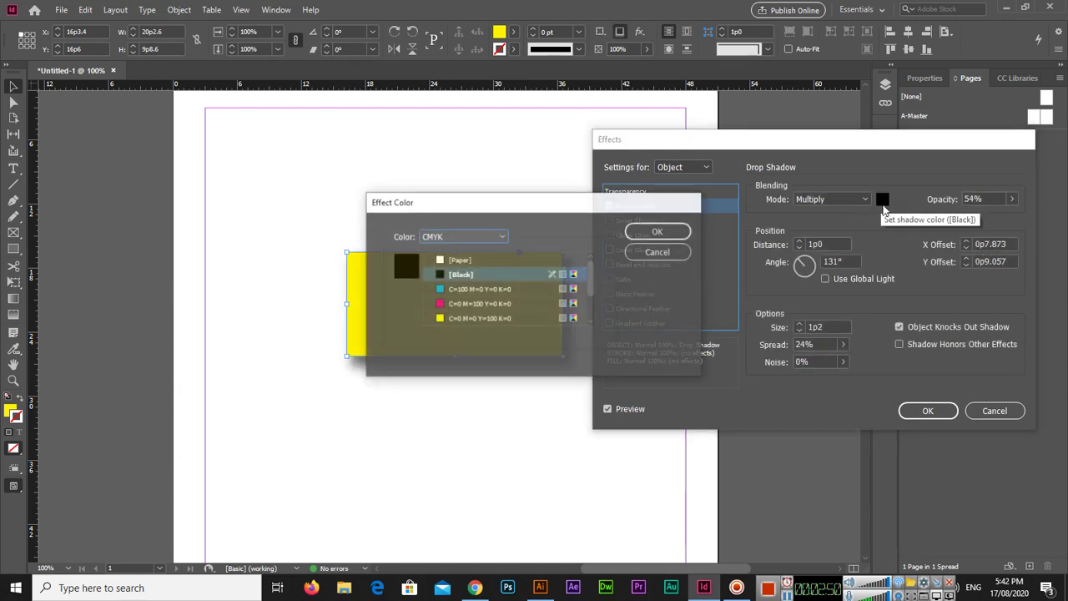
pyautogui.moveTo(564, 205); pyautogui.dragTo(819, 199)
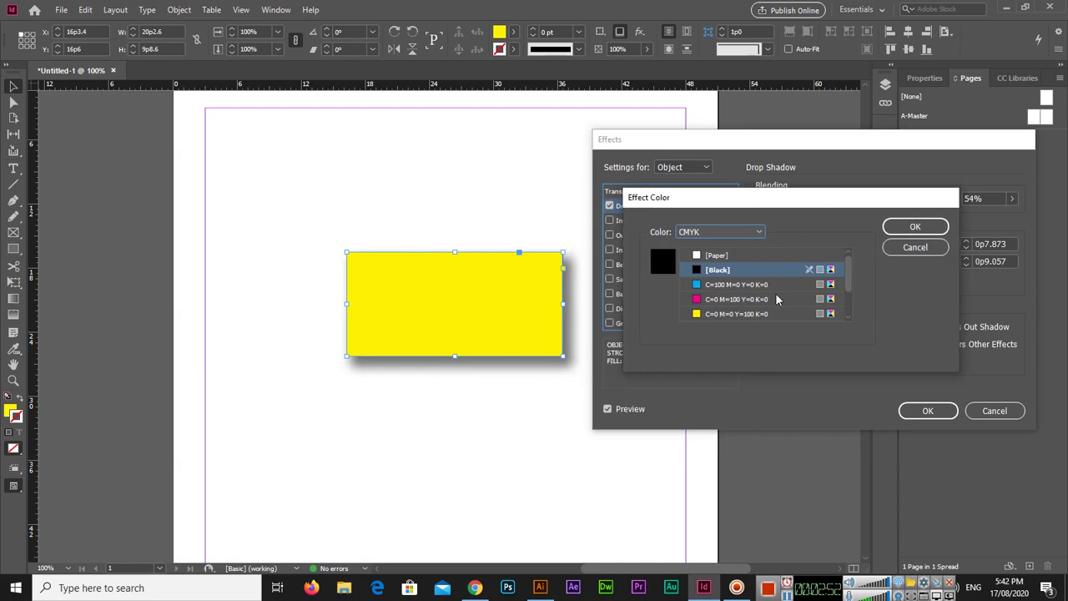
pyautogui.scroll(-1, 721, 287)
pyautogui.click(721, 272)
pyautogui.click(723, 300)
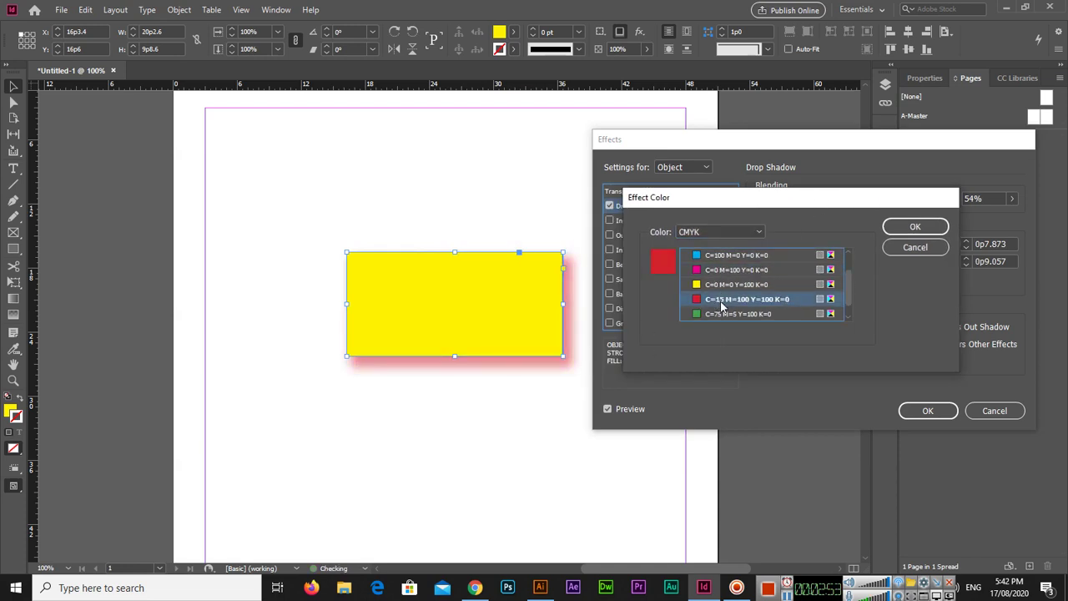
pyautogui.click(915, 226)
pyautogui.click(927, 410)
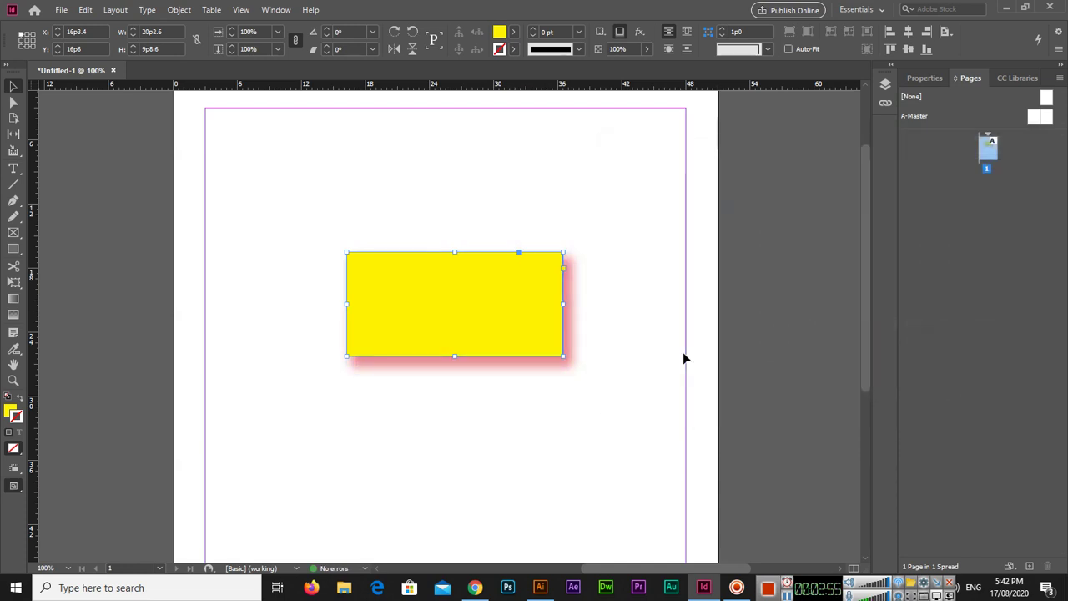
pyautogui.click(600, 393)
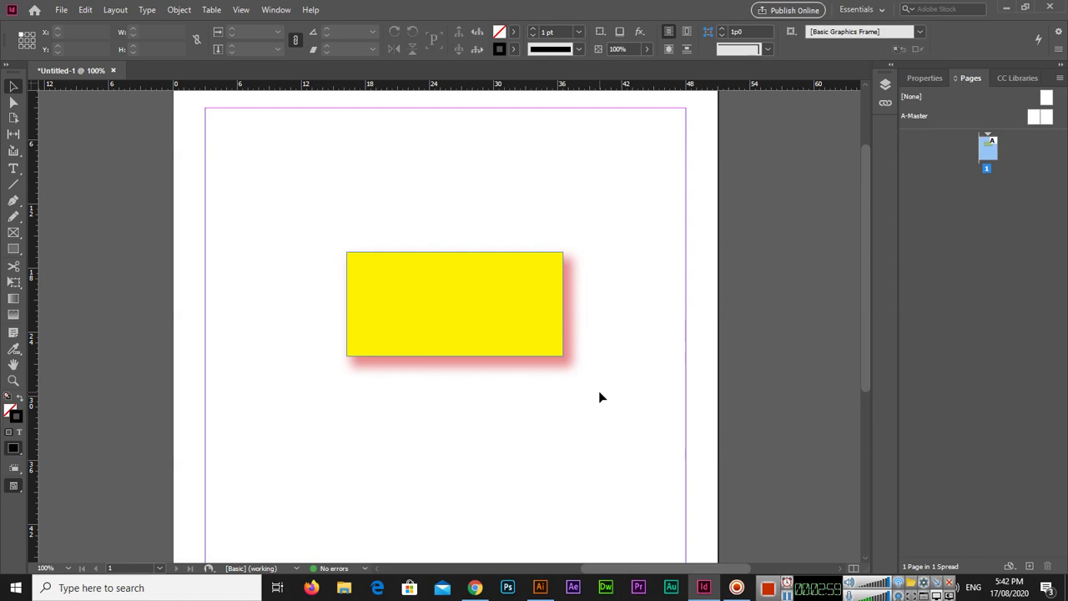